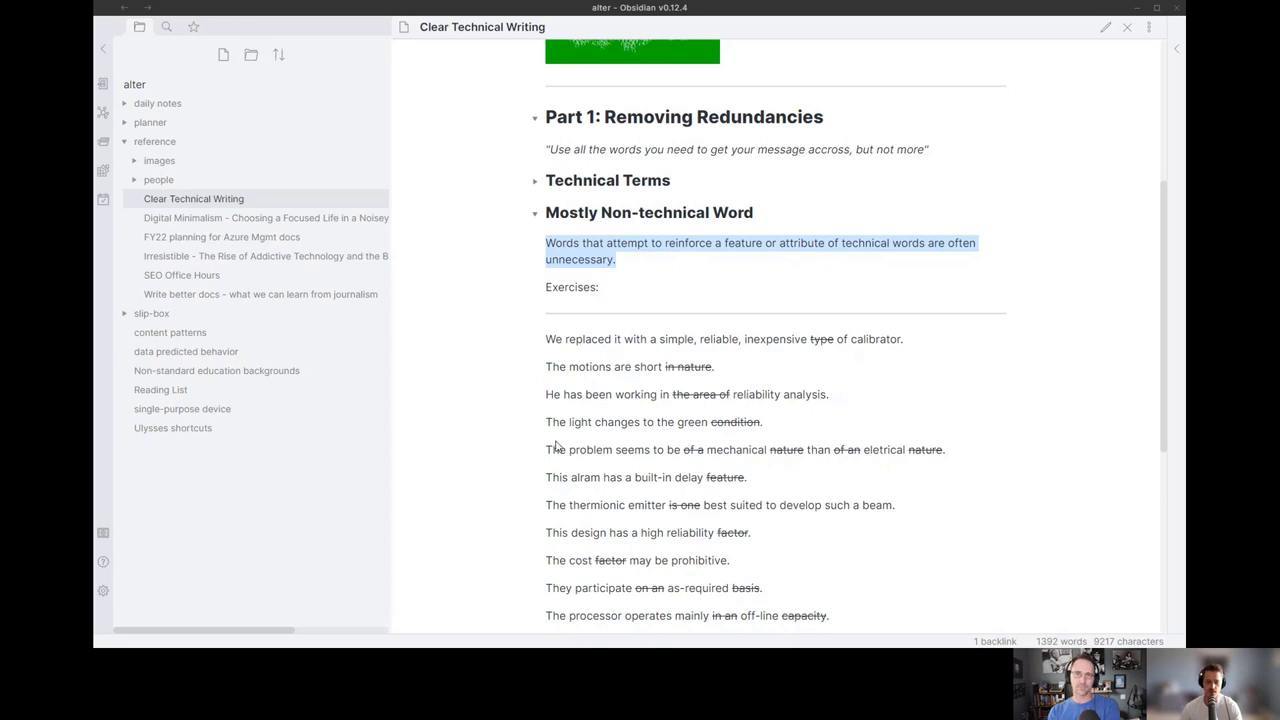
Open the Irresistible book note in the reference folder and look over its title, tags and cover
left_click(260, 255)
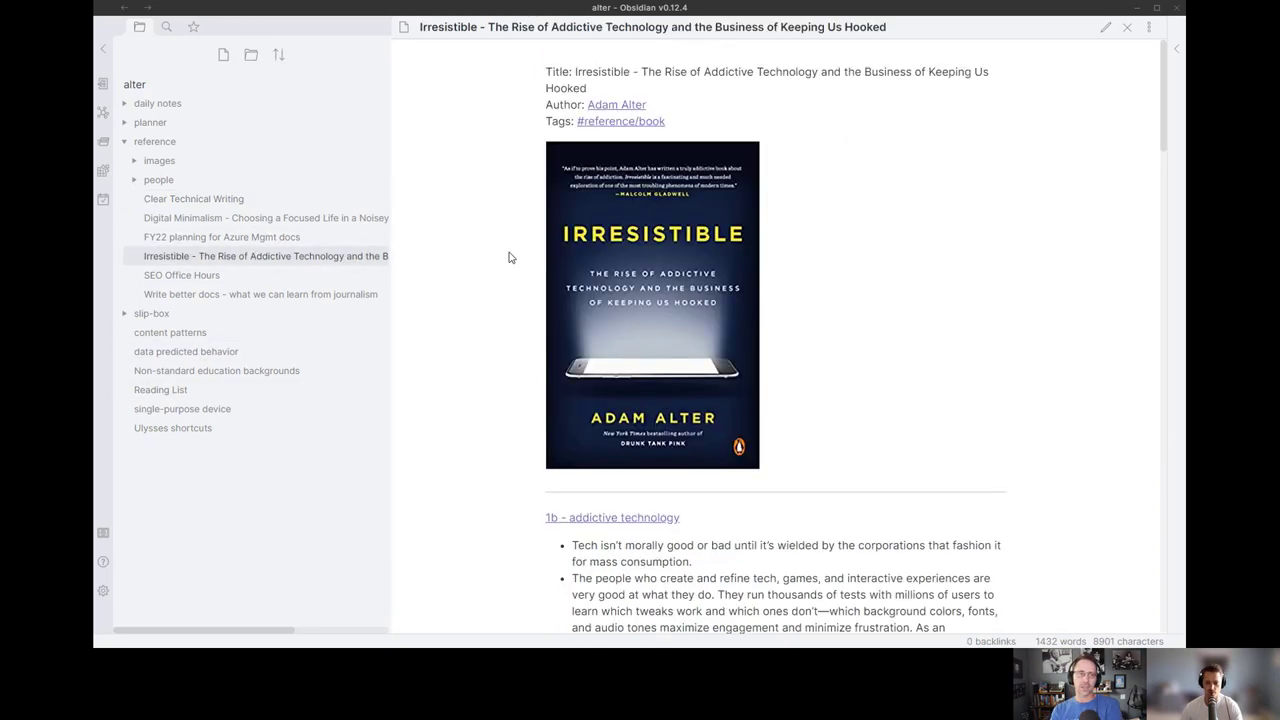
scroll(666, 249, "down", 1)
scroll(766, 234, "down", 2)
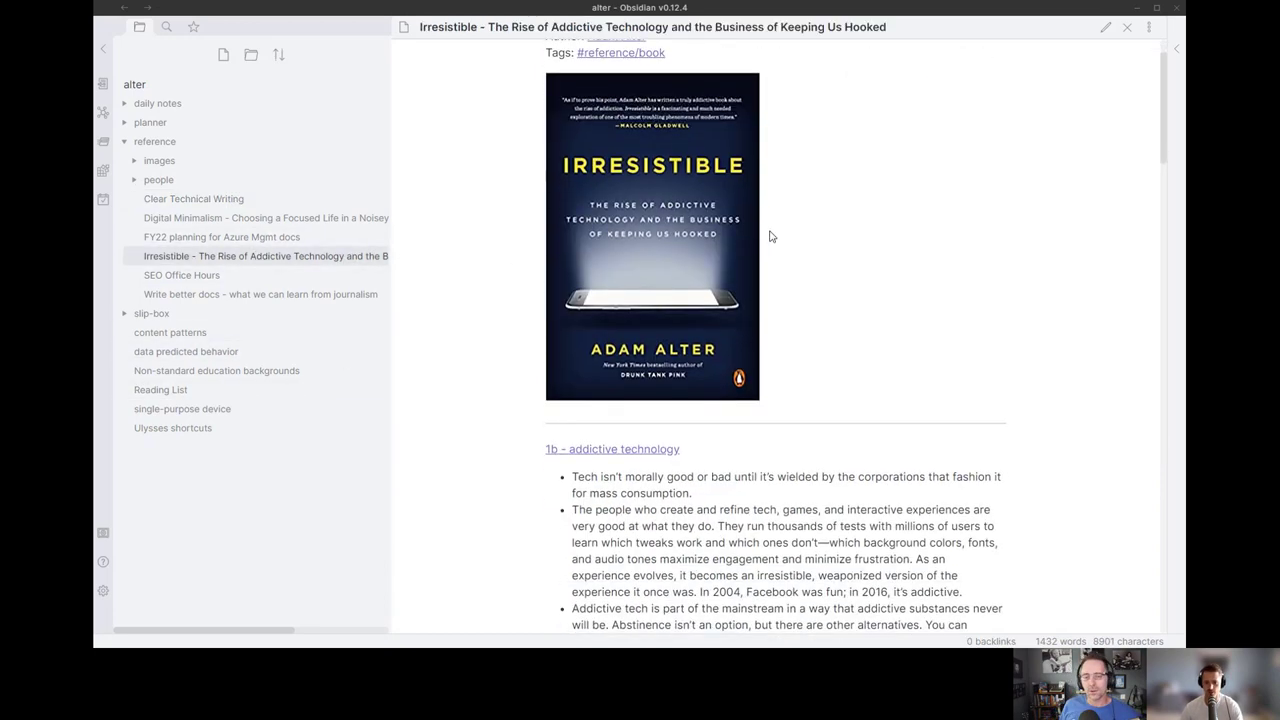
scroll(446, 271, "up", 3)
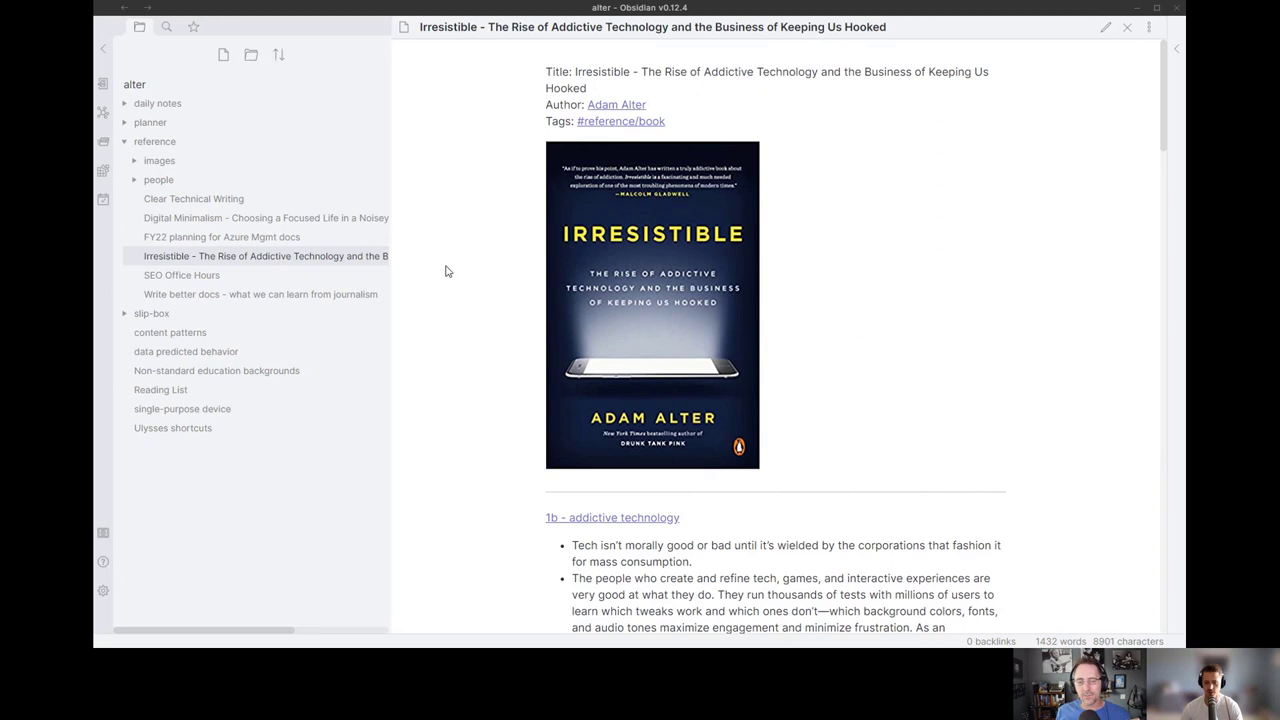
Open the Clear Technical Writing note and highlight the explanation under Mostly Non-technical Word and the Part 1 heading
left_click(335, 199)
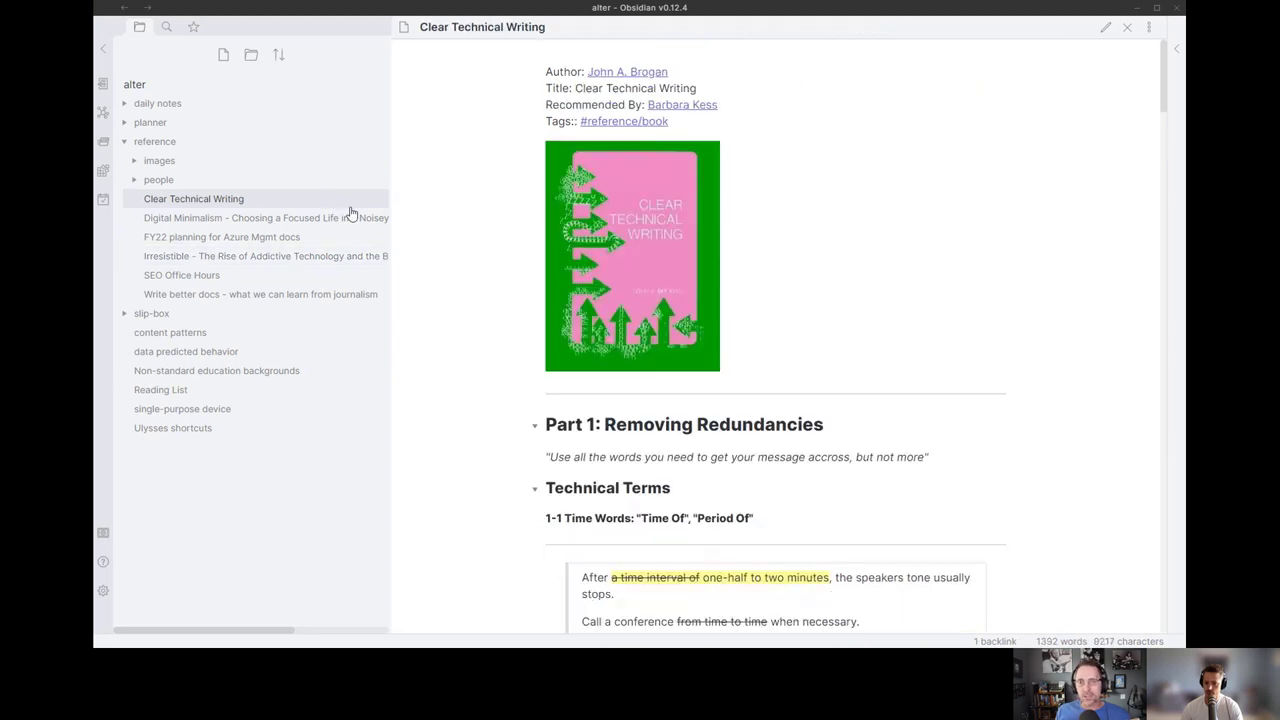
scroll(624, 287, "down", 2)
triple_click(653, 435)
left_click(651, 437)
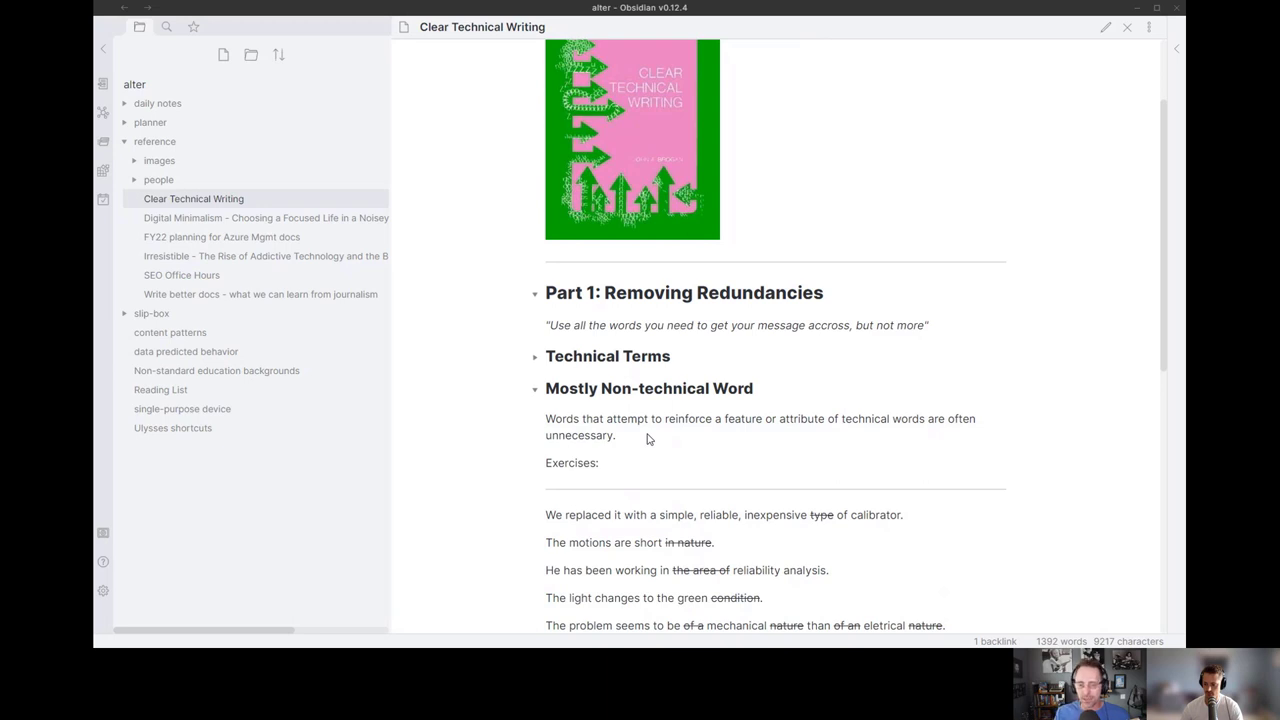
scroll(647, 439, "down", 1)
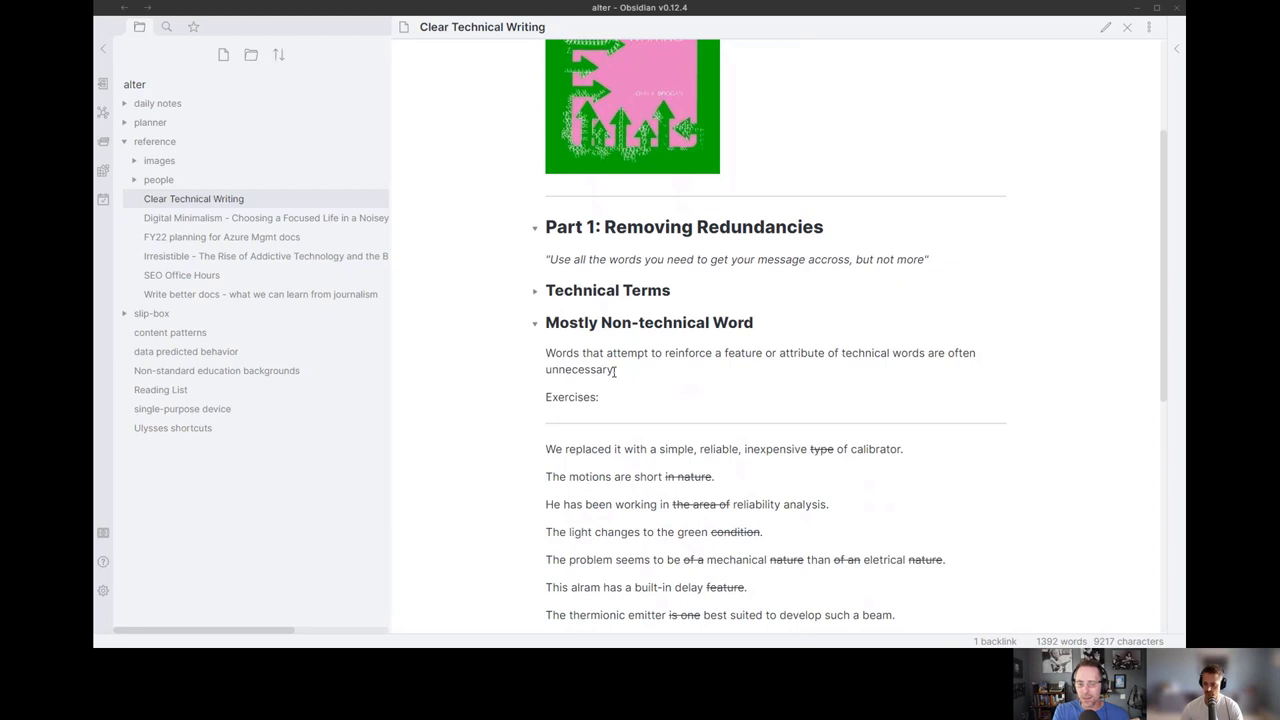
left_click_drag(609, 371, 533, 358)
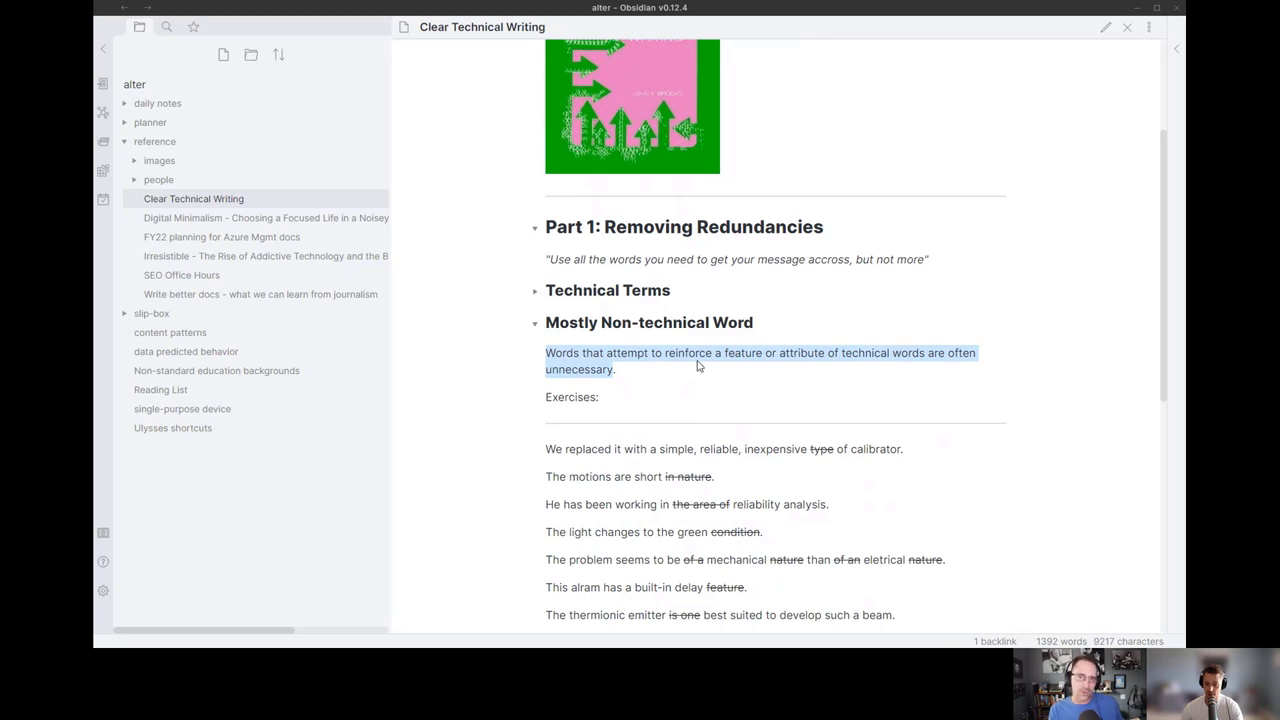
left_click_drag(594, 222, 829, 224)
left_click(829, 224)
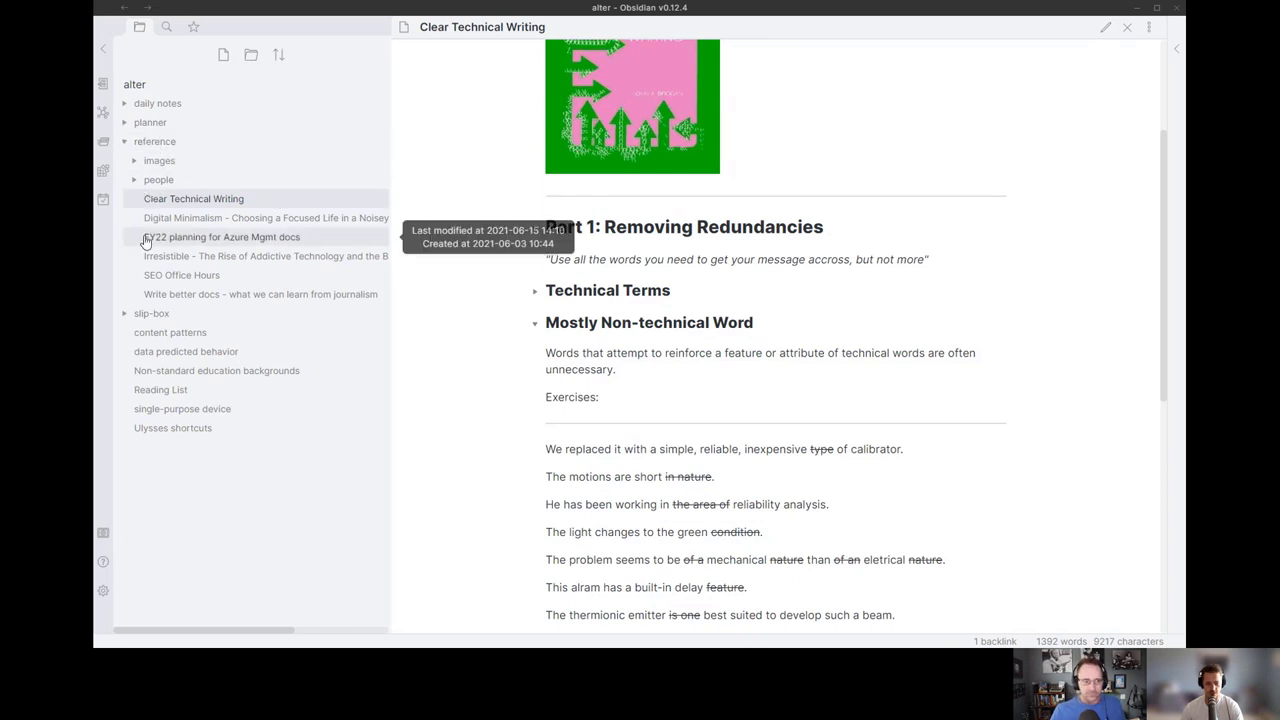
Expand the Technical Terms section and highlight the explanation under the 1-2 Quantity Words heading
left_click(534, 290)
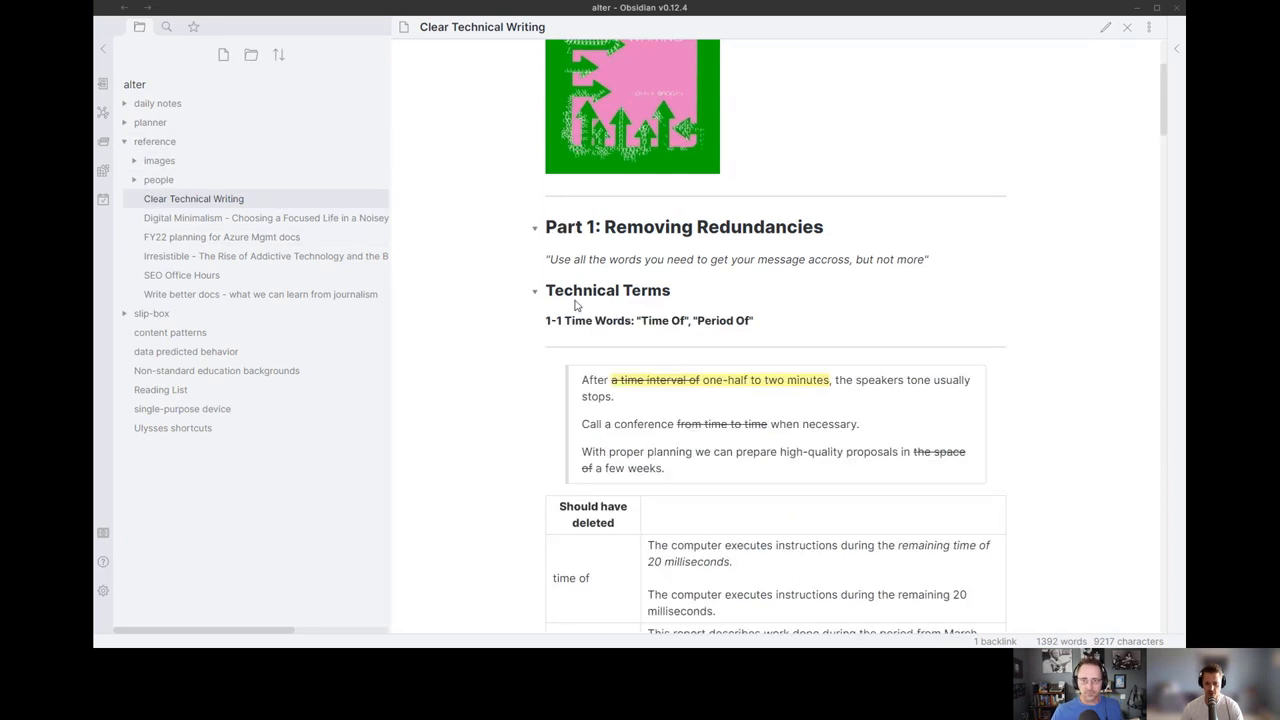
scroll(575, 305, "down", 5)
scroll(618, 236, "up", 2)
scroll(618, 236, "down", 6)
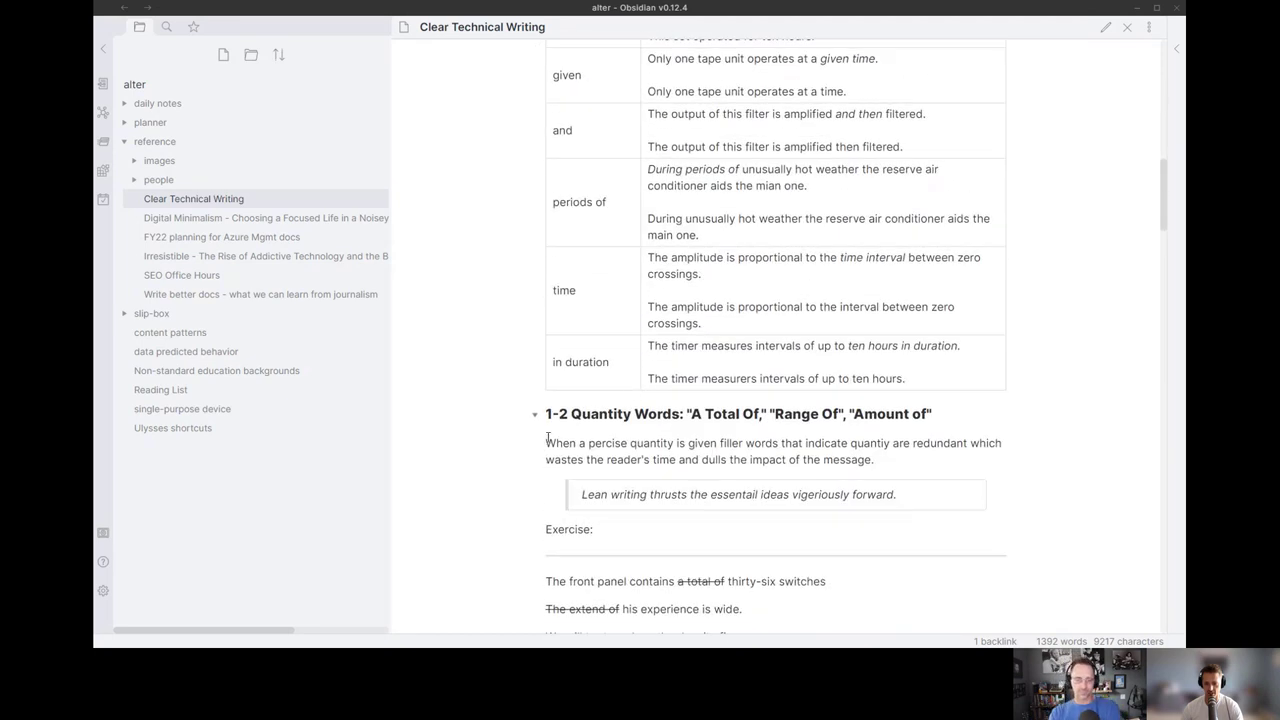
left_click_drag(547, 440, 877, 462)
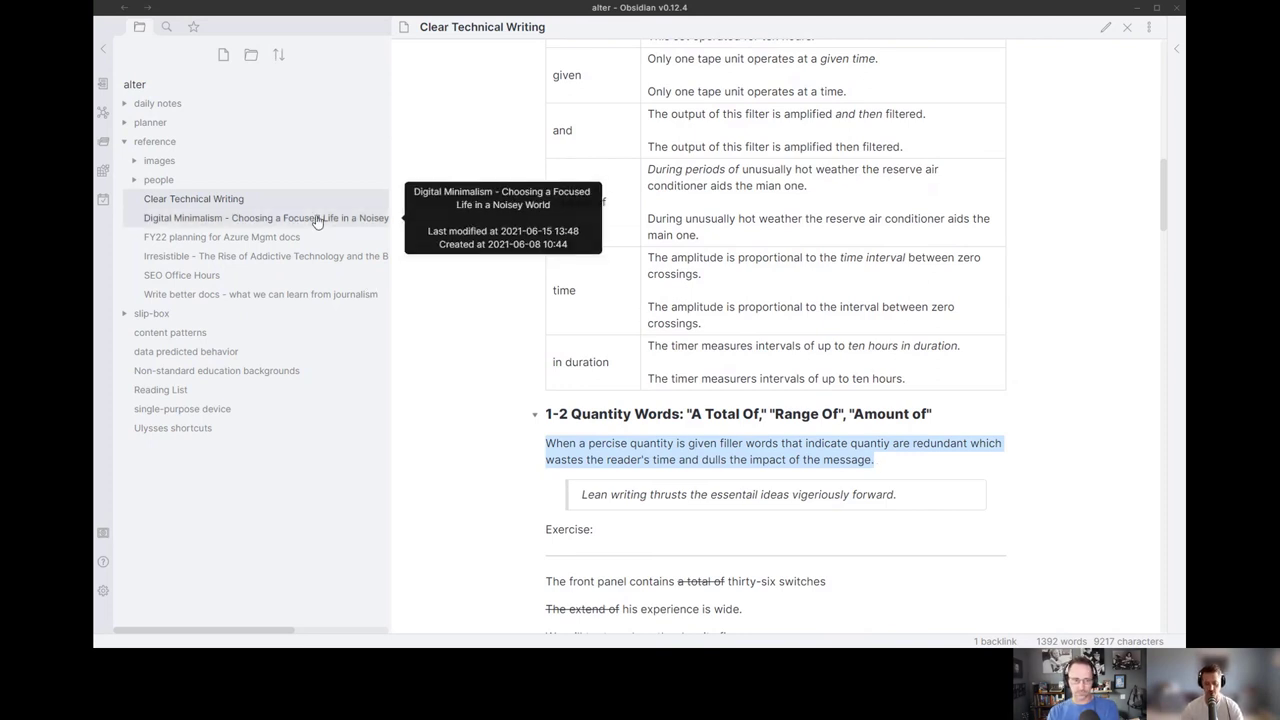
key("ctrl+p")
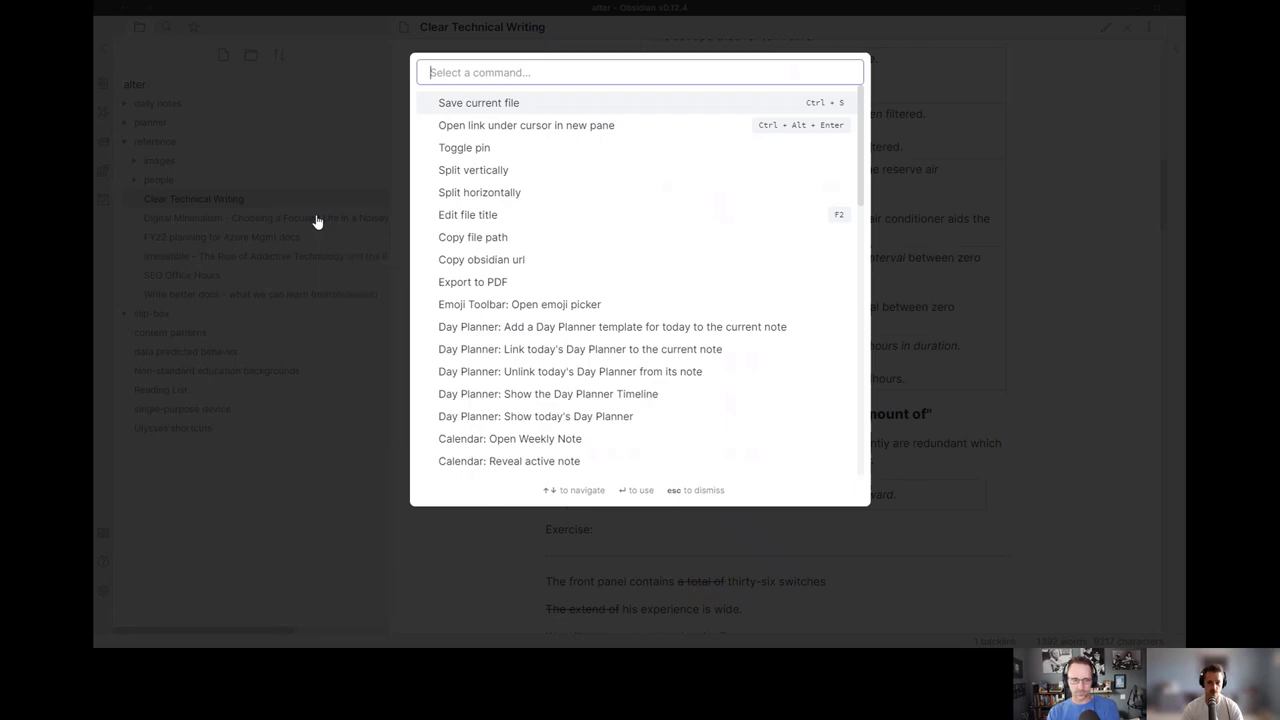
type("remove")
key("BackSpace")
key("BackSpace")
key("BackSpace")
key("BackSpace")
key("Escape")
Find the slip-box note by searching file names for "remov" and open 2b2a - remove redundancies
key("ctrl+o")
type("remov")
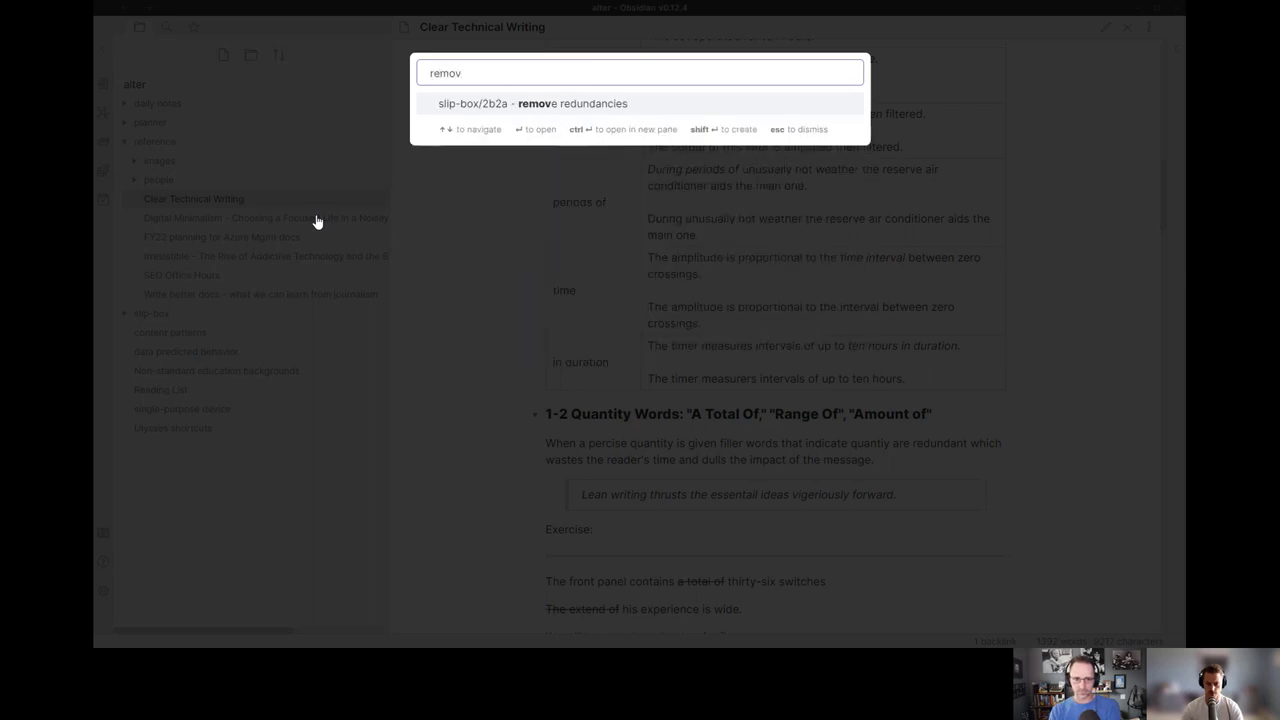
key("Return")
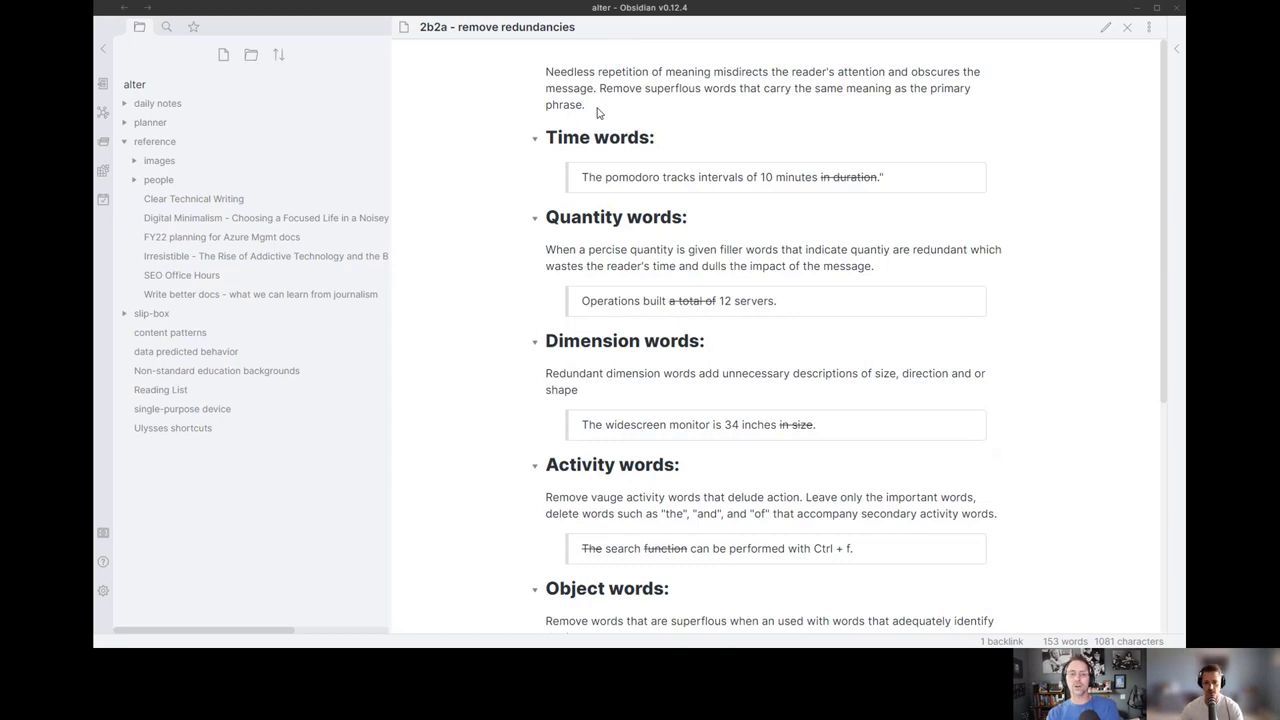
Review the remove redundancies note and highlight its opening paragraph about needless repetition
left_click_drag(605, 111, 550, 78)
left_click(629, 107)
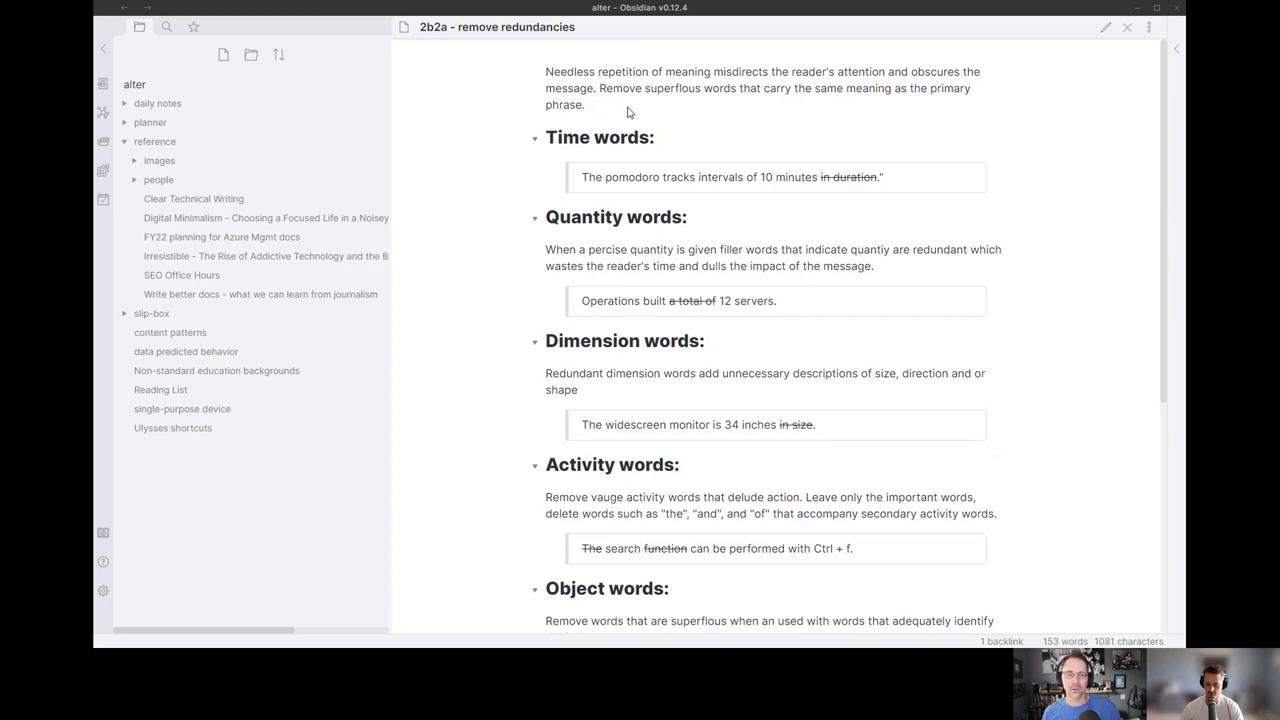
scroll(629, 120, "down", 1)
scroll(629, 120, "up", 1)
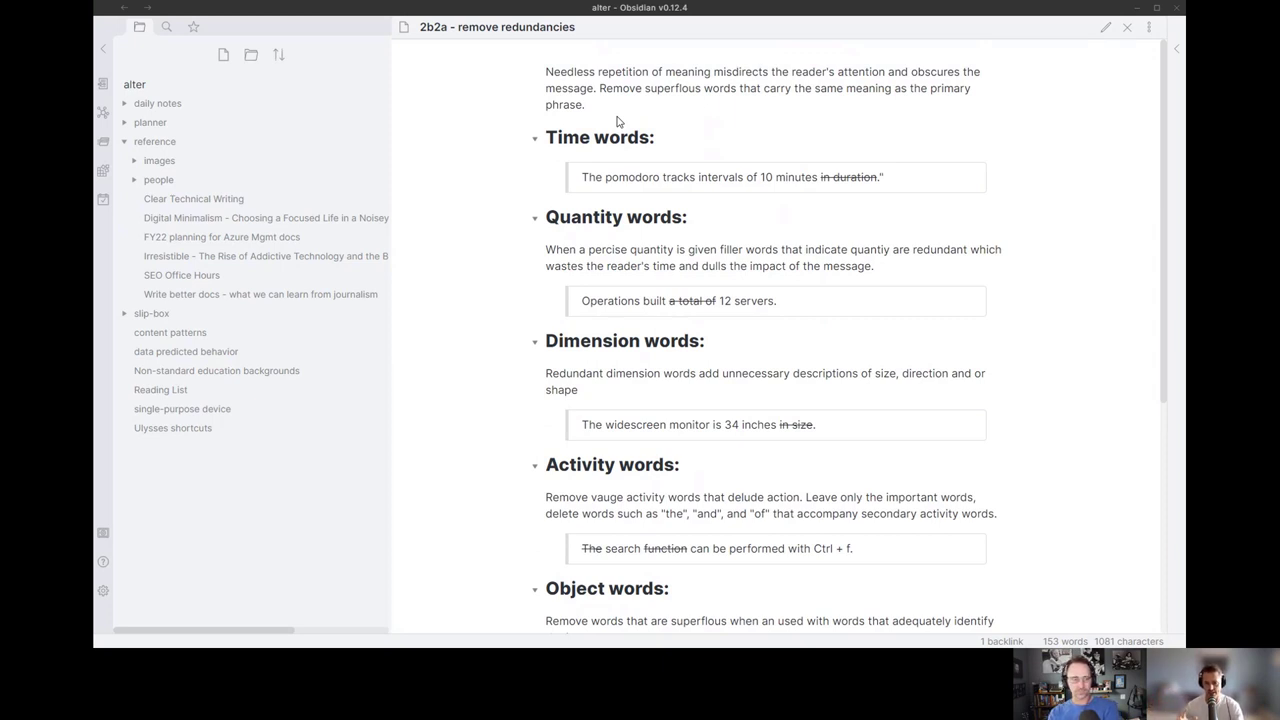
left_click_drag(588, 106, 546, 72)
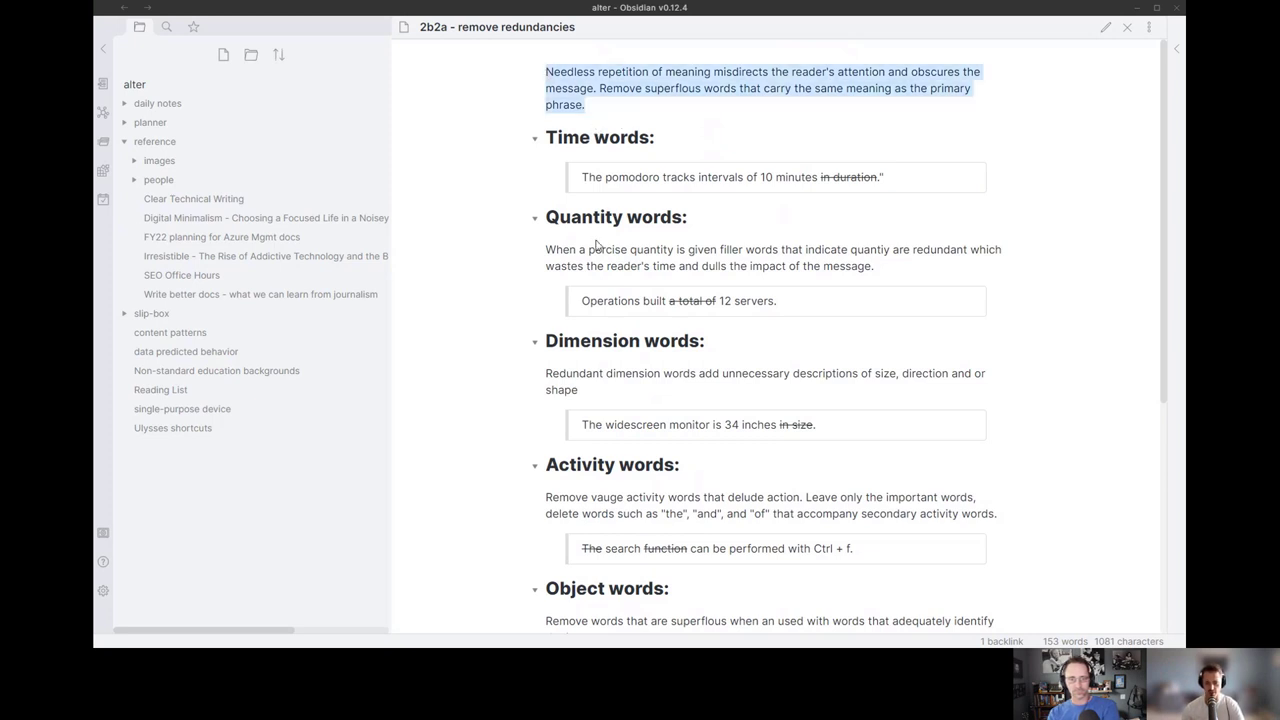
Highlight the Quantity words explanation and its heading while reviewing the remove redundancies note
left_click_drag(546, 250, 893, 274)
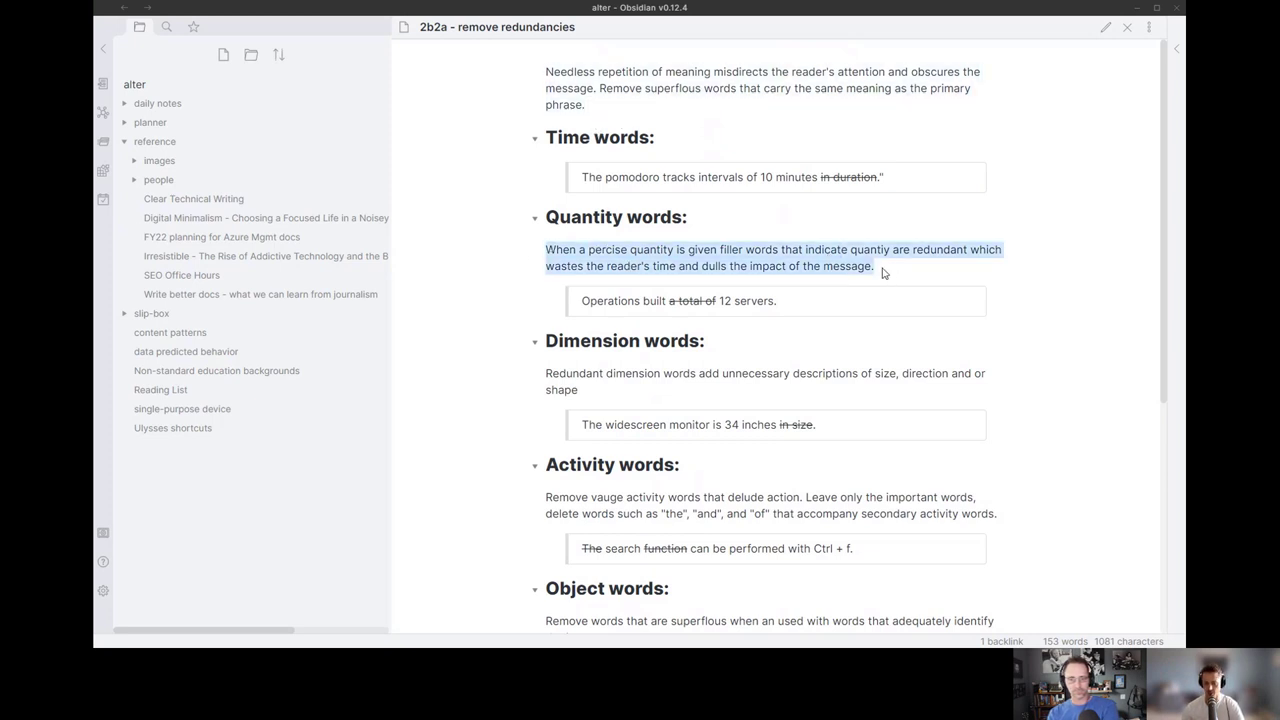
left_click(876, 271)
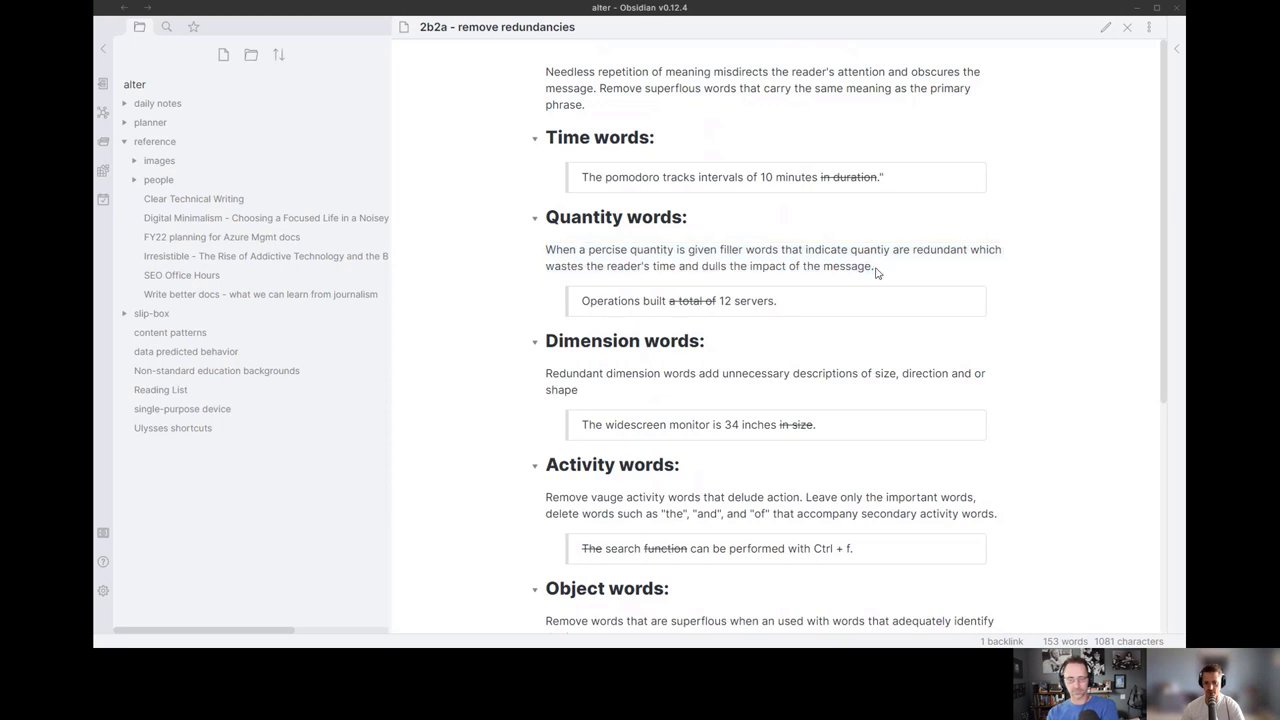
left_click_drag(548, 218, 686, 222)
left_click(551, 253)
left_click_drag(550, 217, 694, 222)
left_click(564, 262)
triple_click(564, 262)
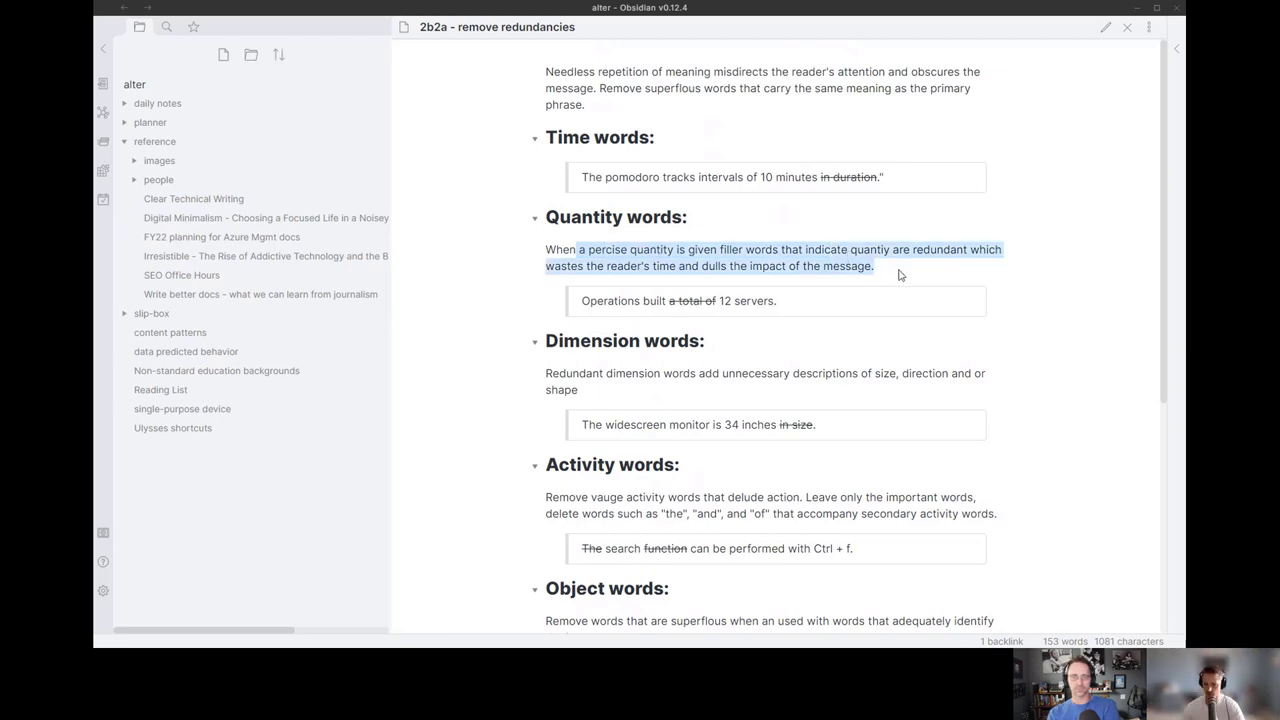
left_click(895, 275)
scroll(877, 283, "down", 1)
scroll(877, 286, "up", 1)
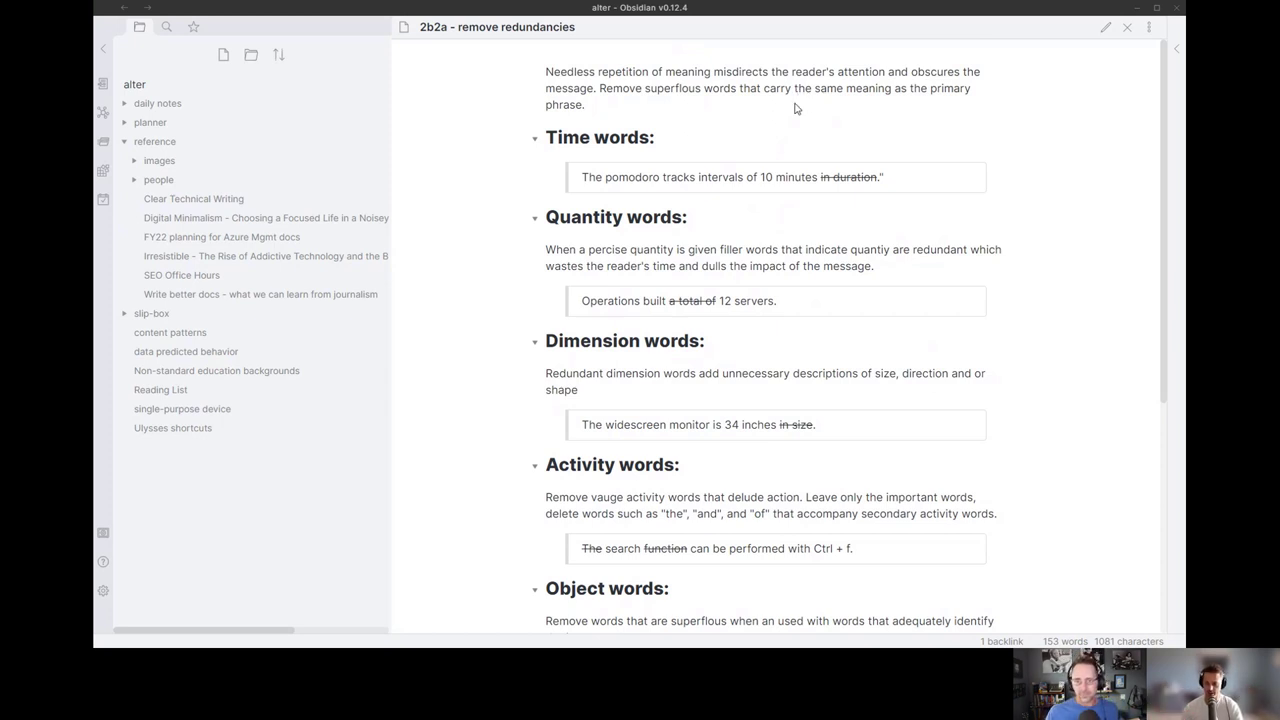
Expand the collapsed sidebar and show the list of tags in the vault
left_click(1176, 48)
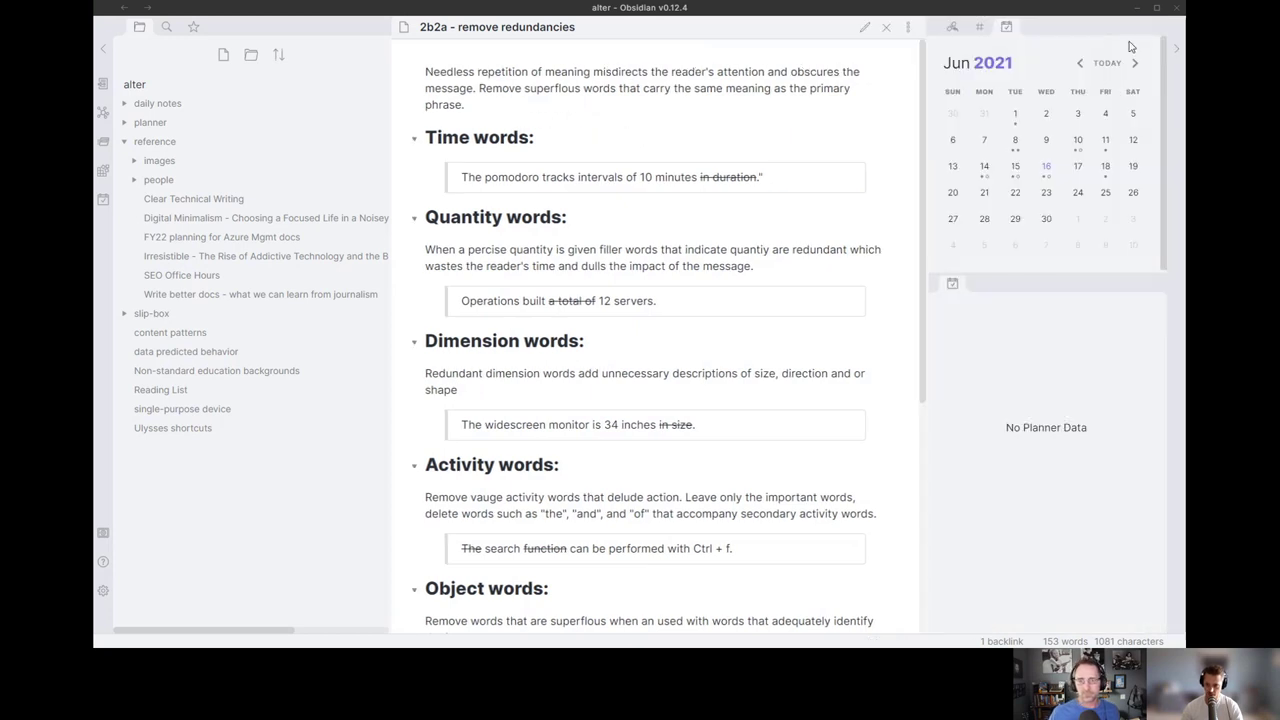
left_click(980, 31)
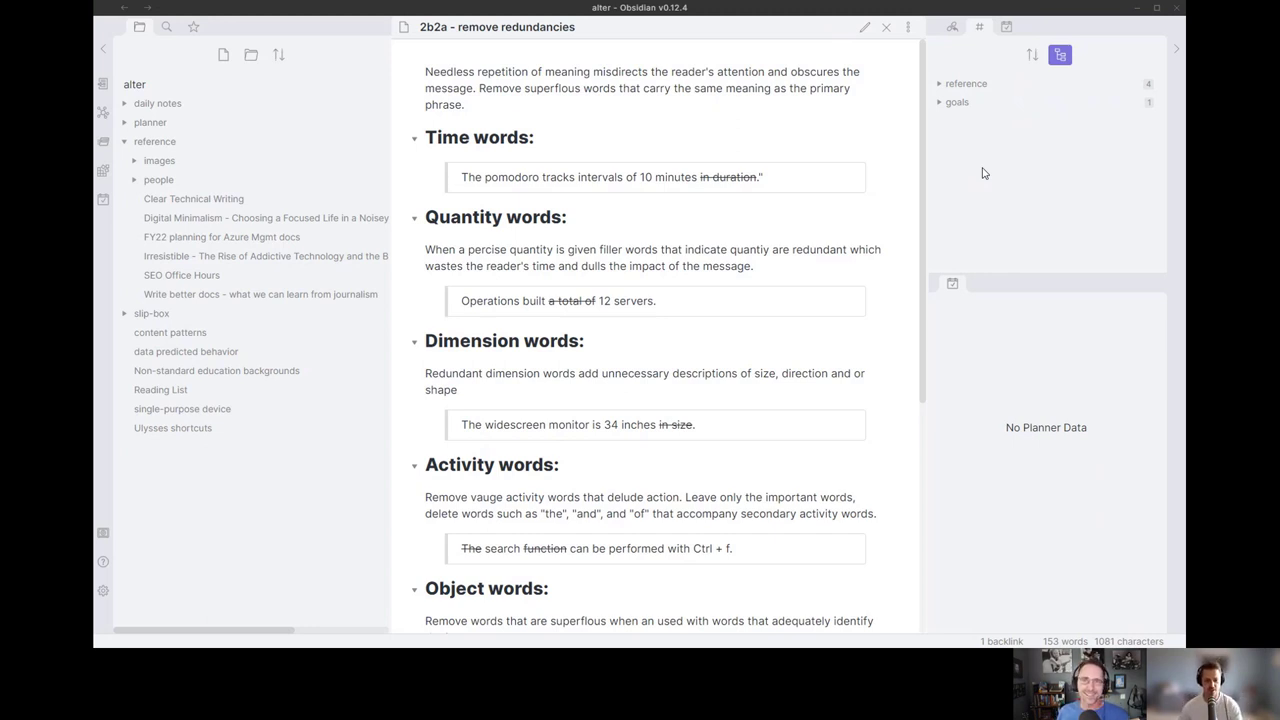
Reopen the Irresistible book note and browse its notes on addictive technology and attention habit
left_click(316, 259)
scroll(696, 225, "down", 5)
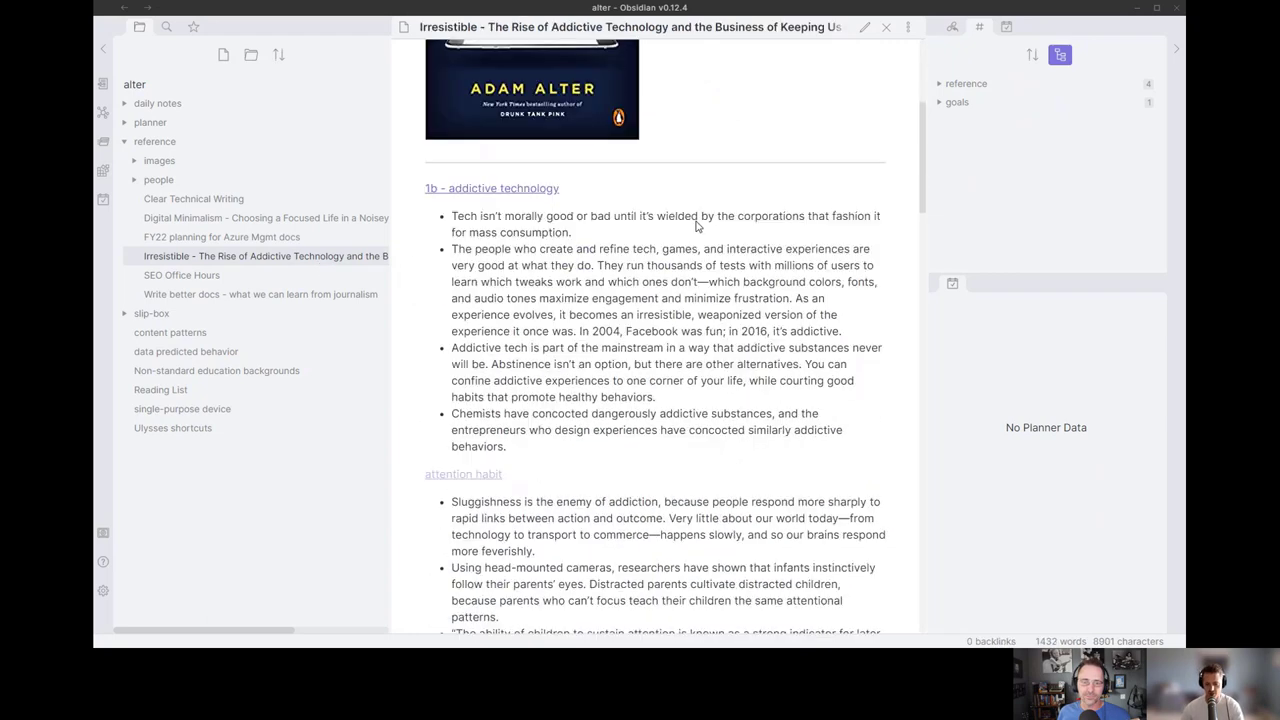
scroll(626, 310, "up", 3)
scroll(626, 310, "up", 2)
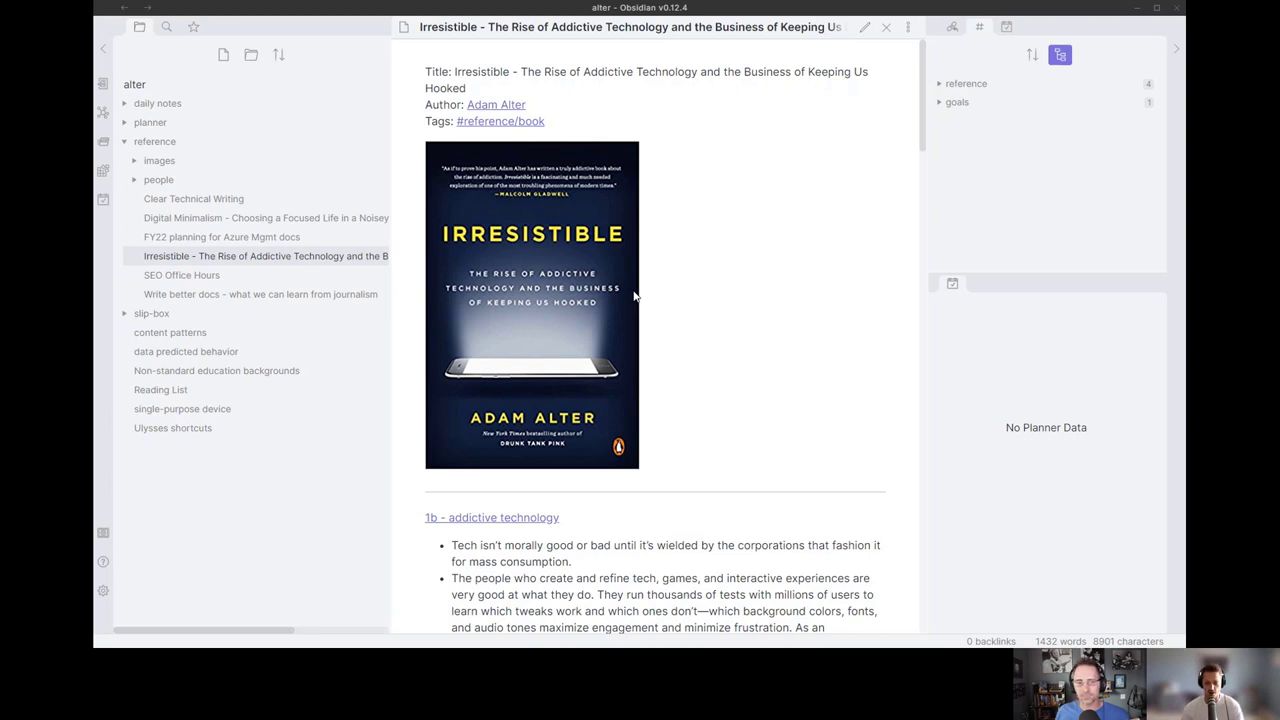
Search the file names for "stop" and open the slip-box note 1b1 - disrupted stopping rules
key("ctrl+o")
type("stop")
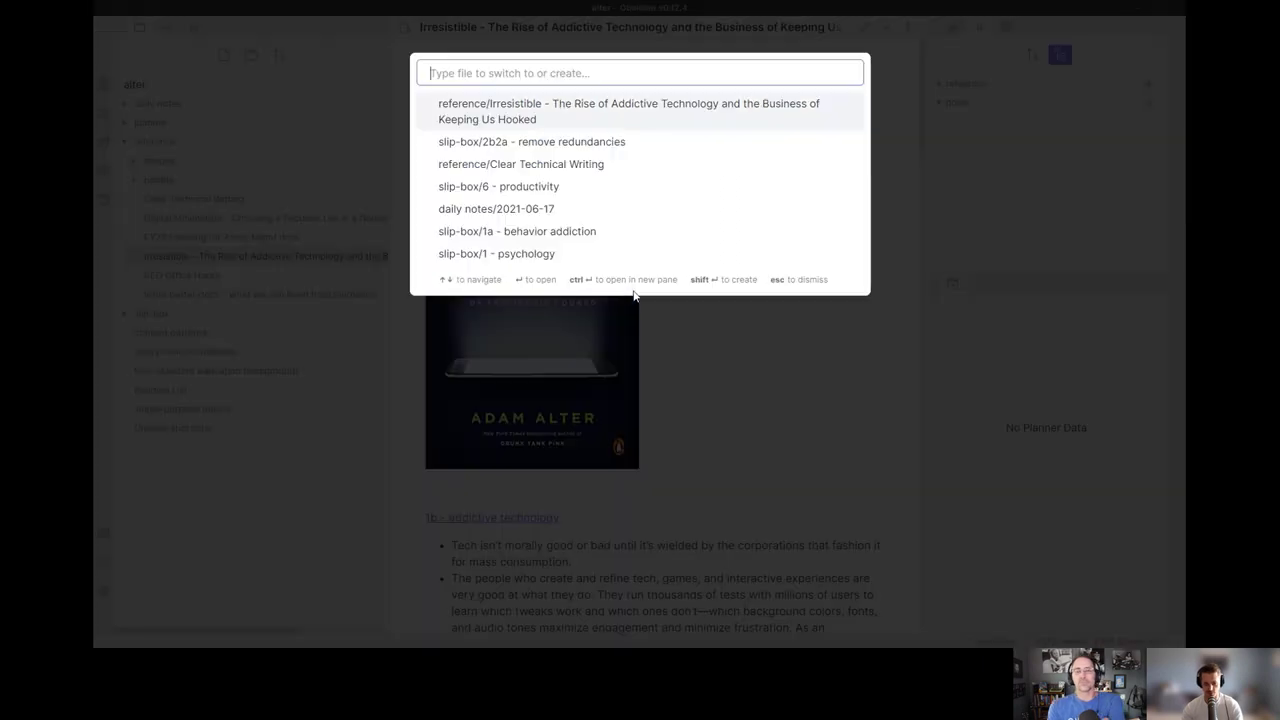
key("Return")
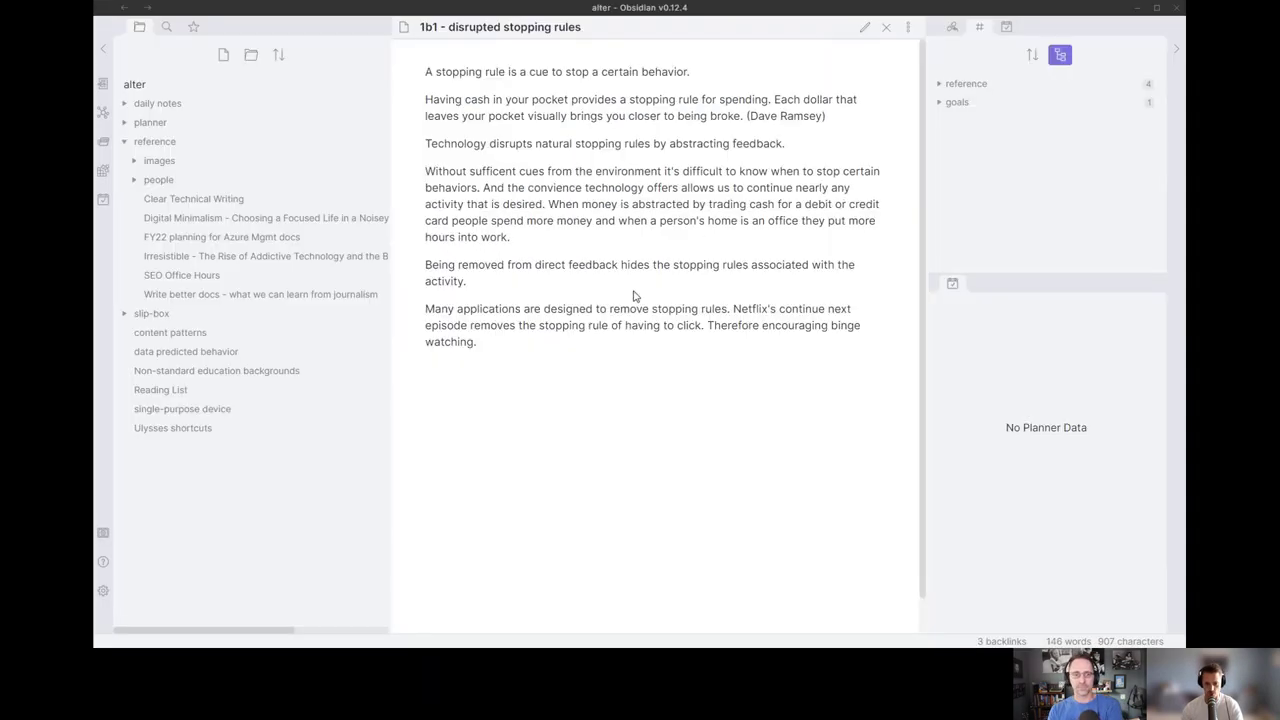